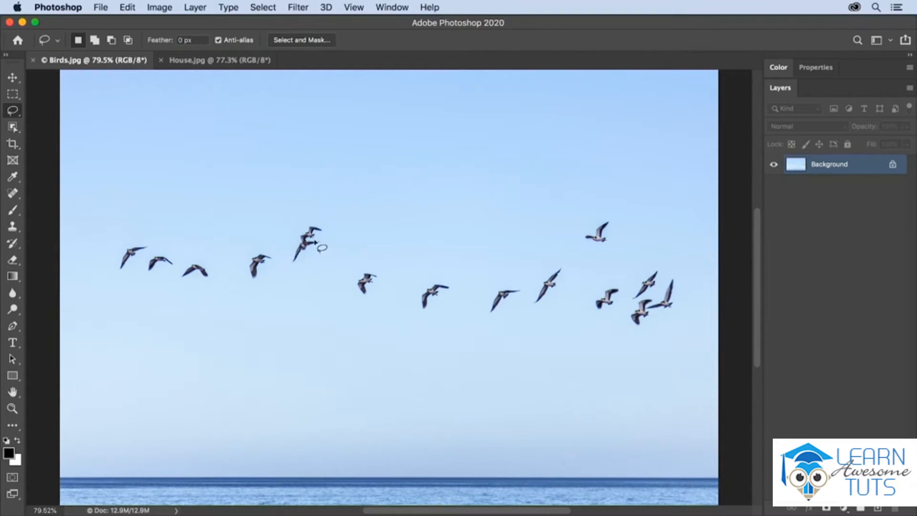
# - Lasso the two overlapping birds and replace them with nearby clear sky using the Patch tool, then deselect
pyautogui.moveTo(327, 233)
pyautogui.mouseDown()
pyautogui.moveTo(325, 223)
pyautogui.moveTo(301, 228)
pyautogui.moveTo(288, 252)
pyautogui.moveTo(294, 273)
pyautogui.moveTo(335, 256)
pyautogui.moveTo(328, 234)
pyautogui.mouseUp()
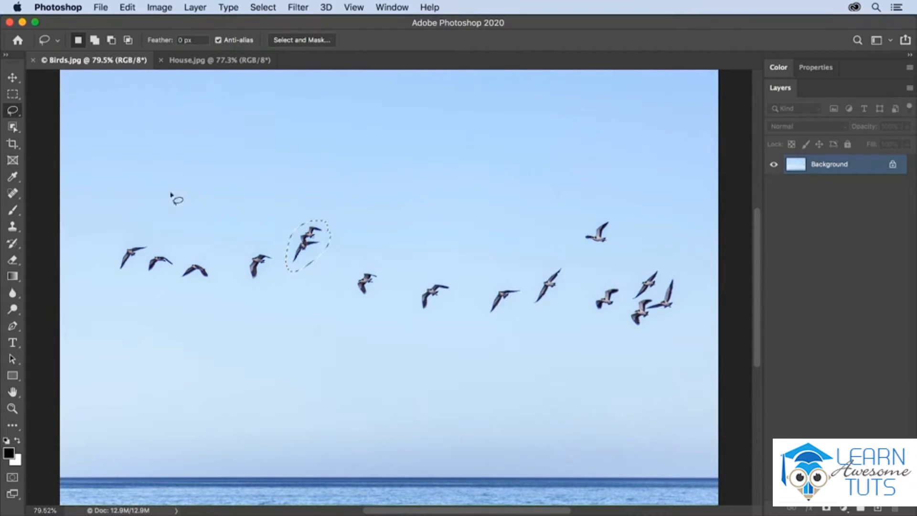
pyautogui.click(14, 195)
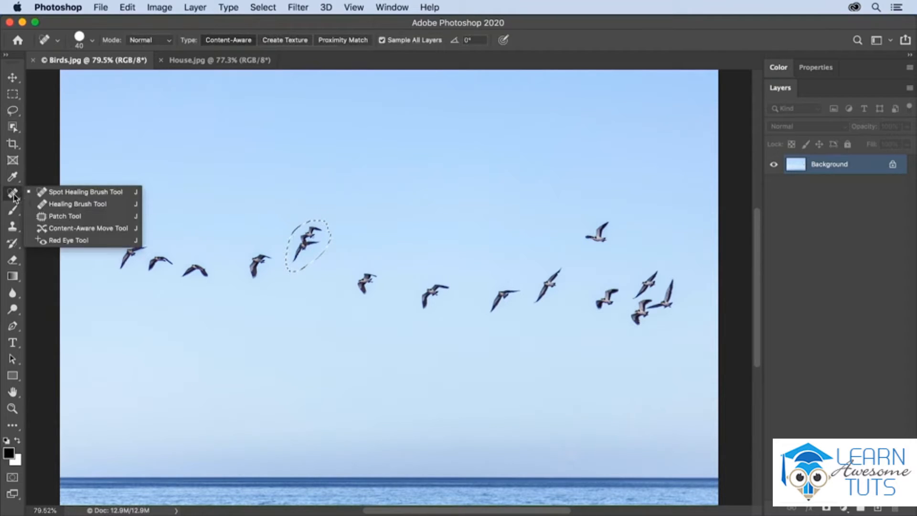
pyautogui.click(67, 216)
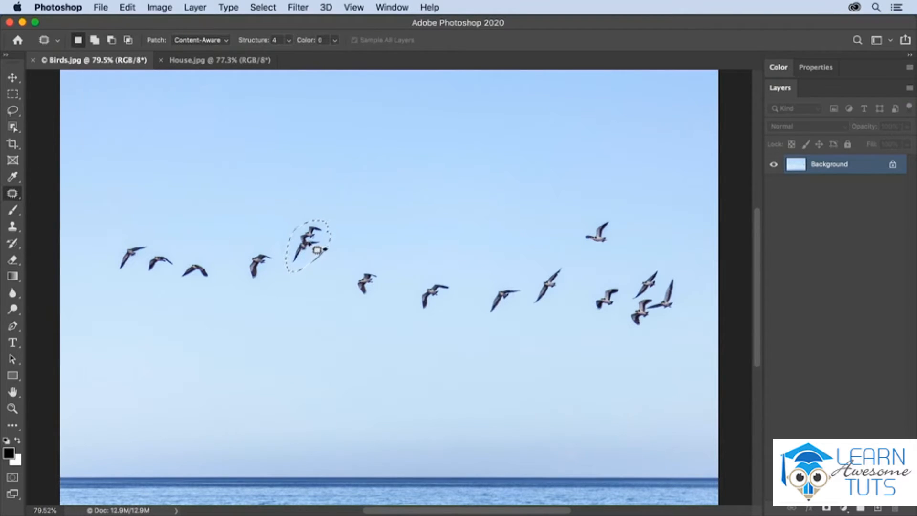
pyautogui.moveTo(315, 248); pyautogui.dragTo(370, 221)
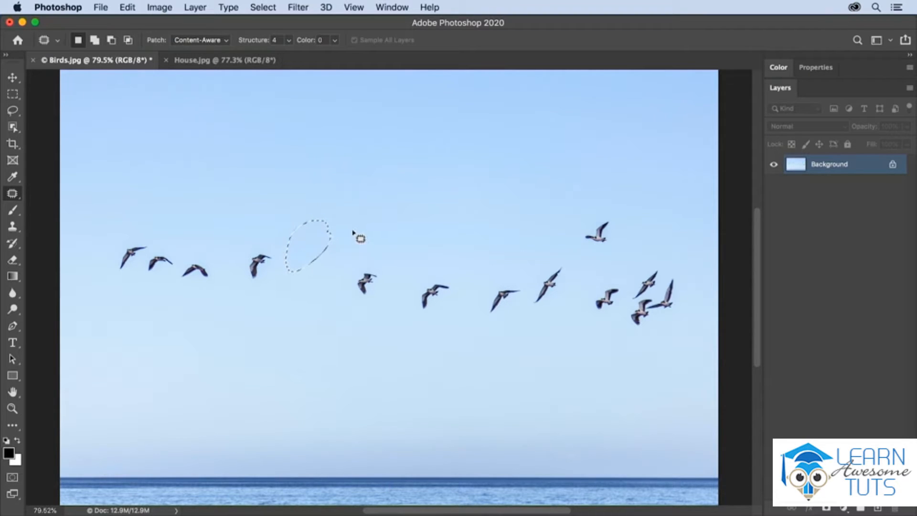
pyautogui.hotkey('ctrl', 'd')
# - Use Content-Aware Move to relocate the lone upper bird into the gap in the flock, scaling it down slightly
pyautogui.moveTo(571, 245)
pyautogui.mouseDown()
pyautogui.moveTo(610, 256)
pyautogui.moveTo(621, 232)
pyautogui.mouseUp()
pyautogui.rightClick(14, 196)
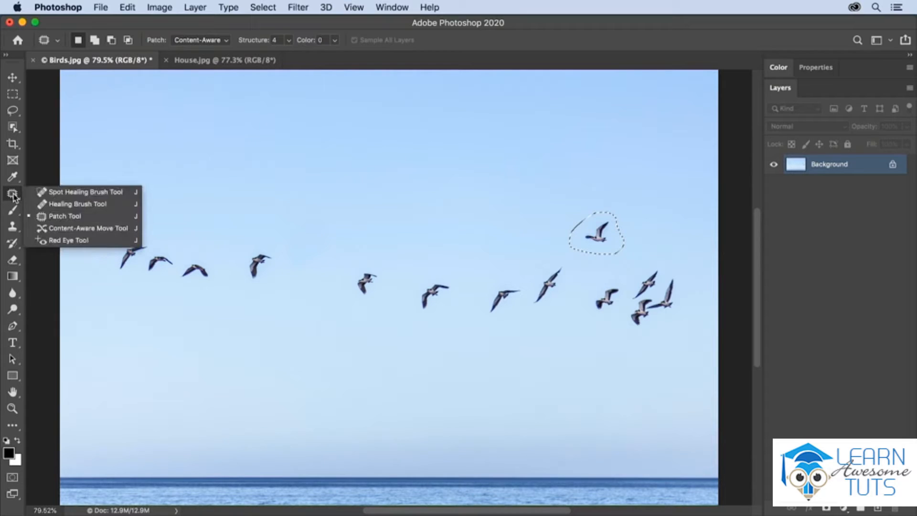
pyautogui.click(69, 231)
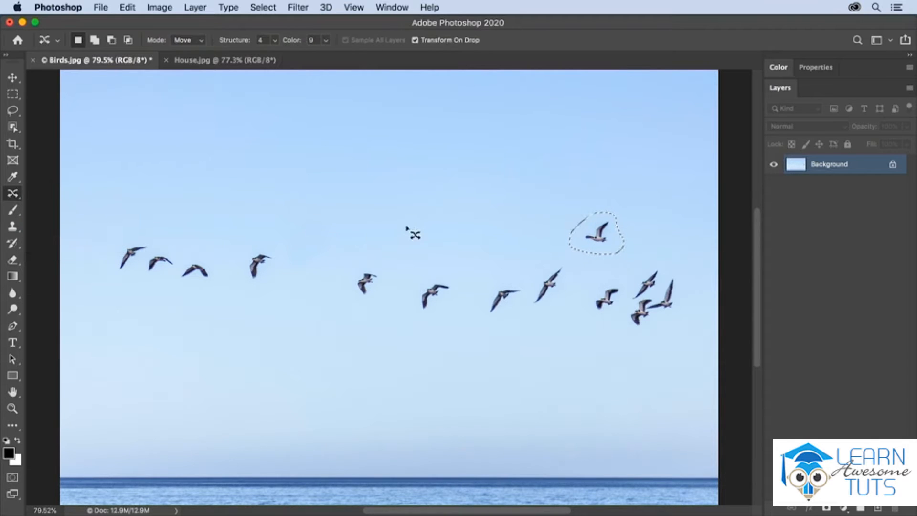
pyautogui.moveTo(593, 236); pyautogui.dragTo(310, 265)
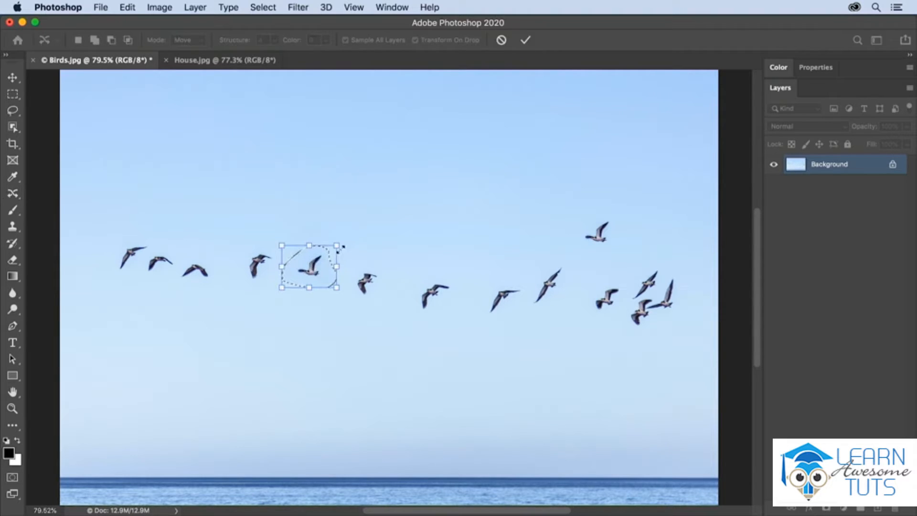
pyautogui.moveTo(340, 245)
pyautogui.mouseDown()
pyautogui.moveTo(380, 211)
pyautogui.moveTo(334, 247)
pyautogui.mouseUp()
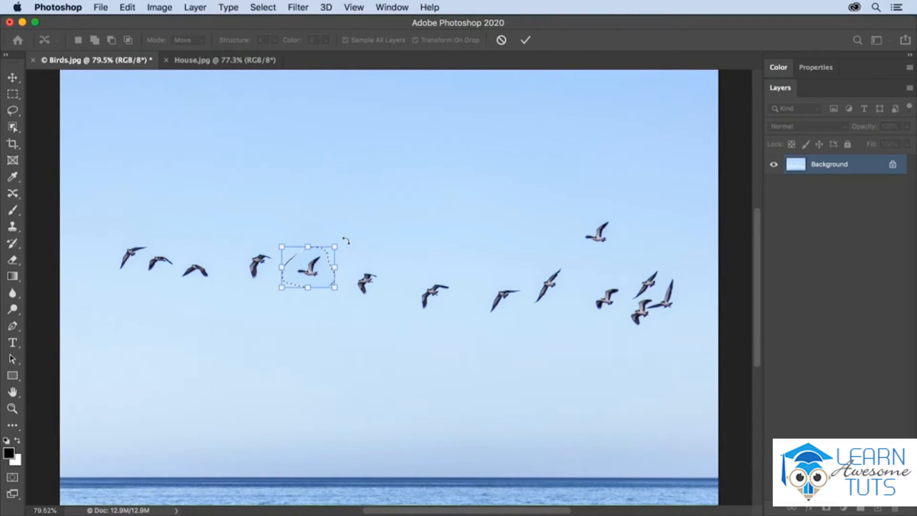
pyautogui.press('Return')
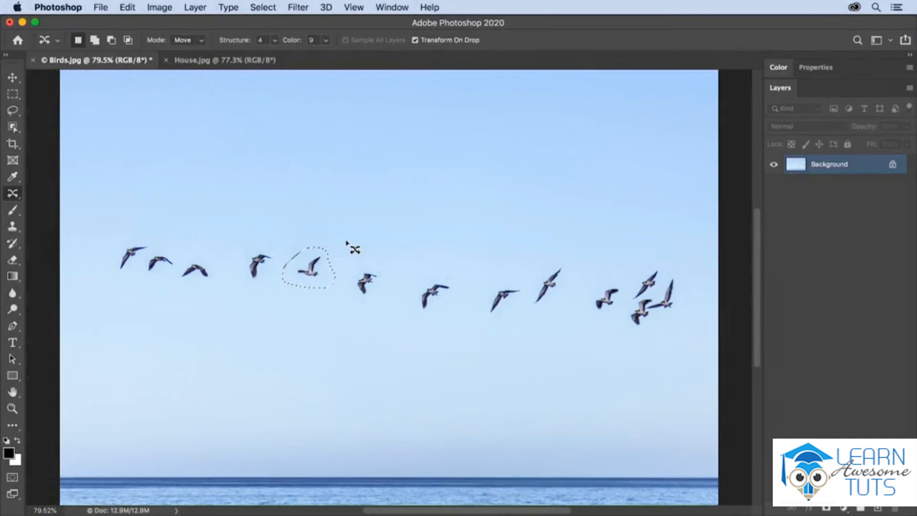
# - Hide the selection outline around the moved bird
pyautogui.press('super+plus')
pyautogui.press('super+plus')
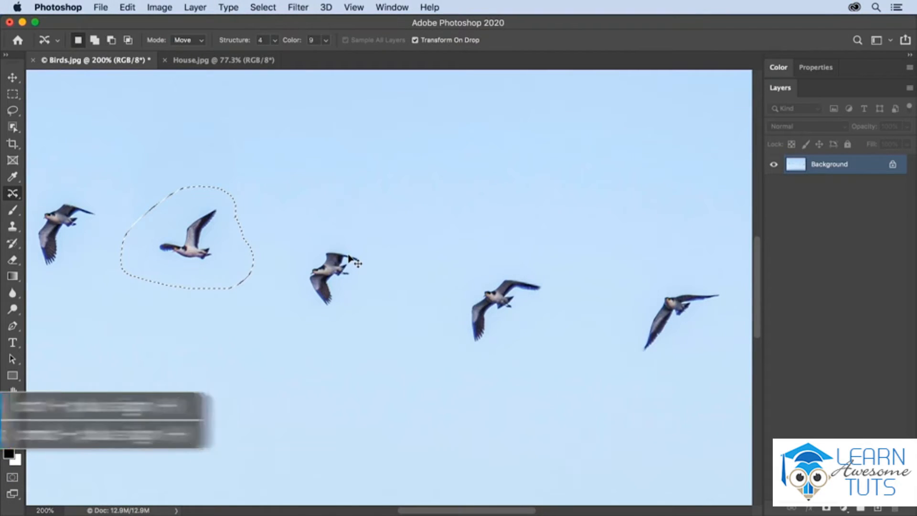
pyautogui.press('super+h')
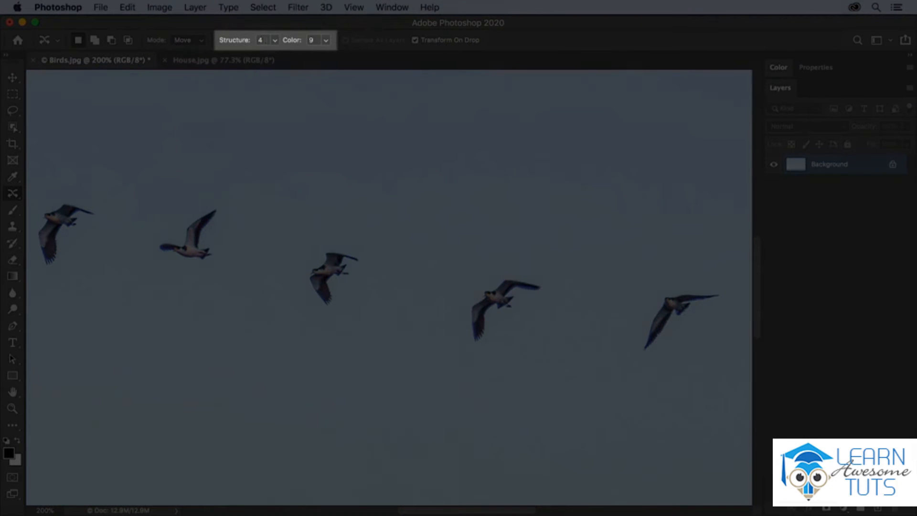
# - Try blending the moved bird with Structure 1 and Color 0, and with Structure 7
pyautogui.click(275, 40)
pyautogui.moveTo(272, 53); pyautogui.dragTo(229, 59)
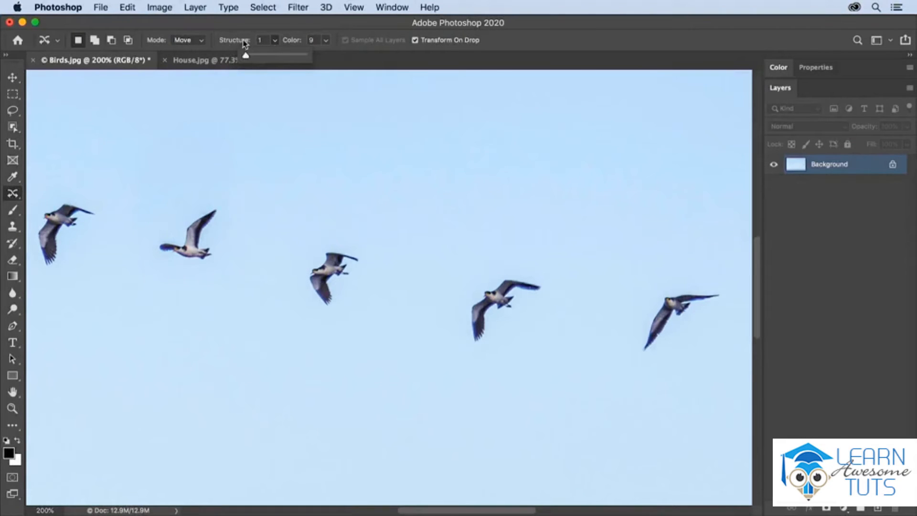
pyautogui.click(325, 40)
pyautogui.moveTo(325, 55); pyautogui.dragTo(234, 45)
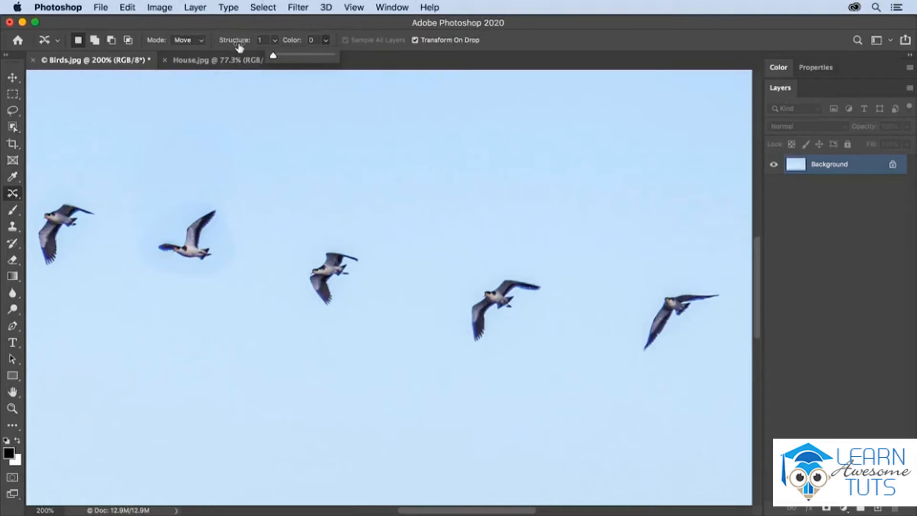
pyautogui.click(238, 43)
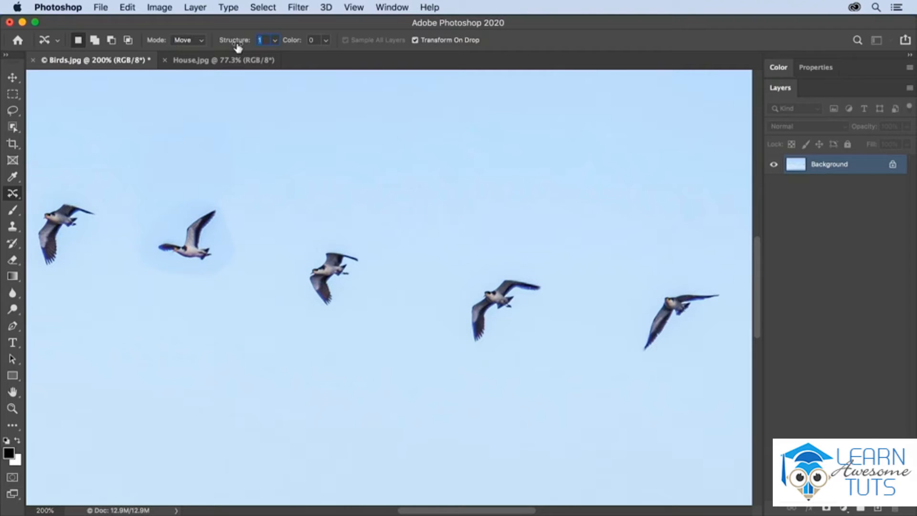
pyautogui.click(275, 43)
pyautogui.moveTo(275, 54); pyautogui.dragTo(359, 64)
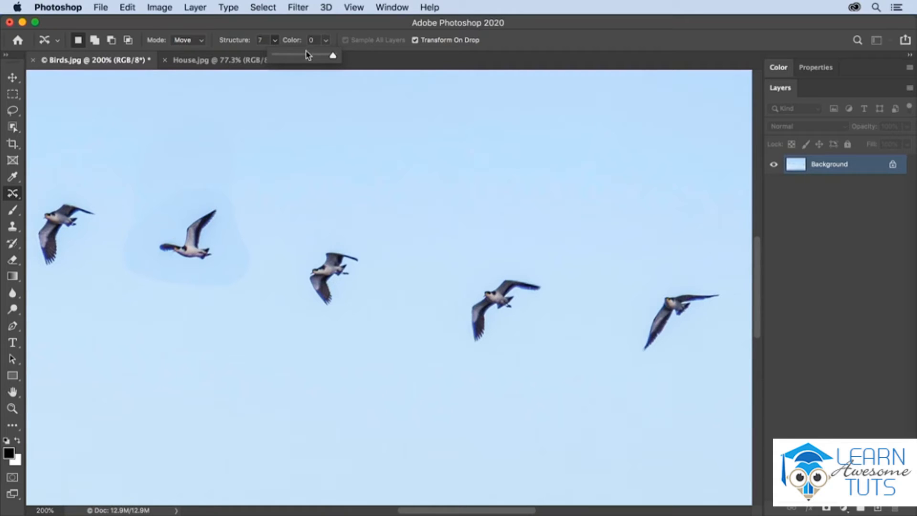
# - Set Structure to 4 and Color to 10 for the moved bird's blending
pyautogui.click(307, 54)
pyautogui.click(293, 36)
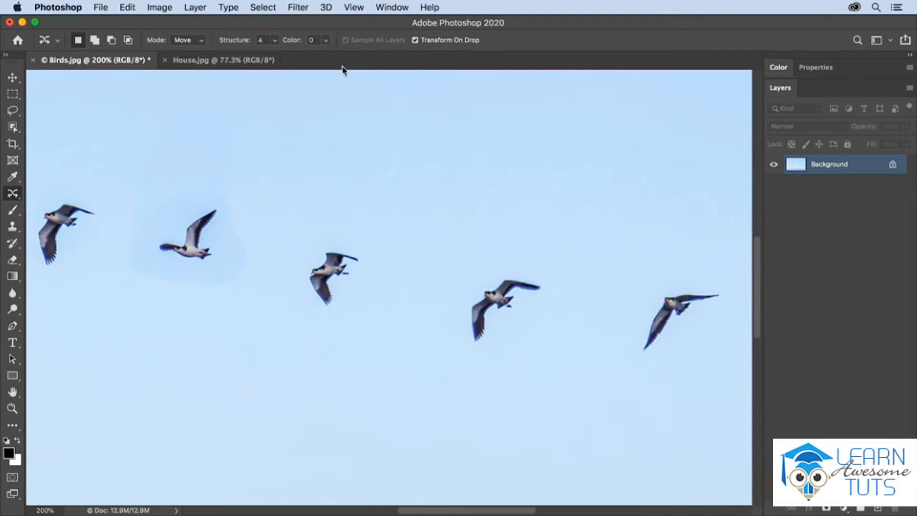
pyautogui.click(326, 41)
pyautogui.moveTo(327, 56); pyautogui.dragTo(400, 58)
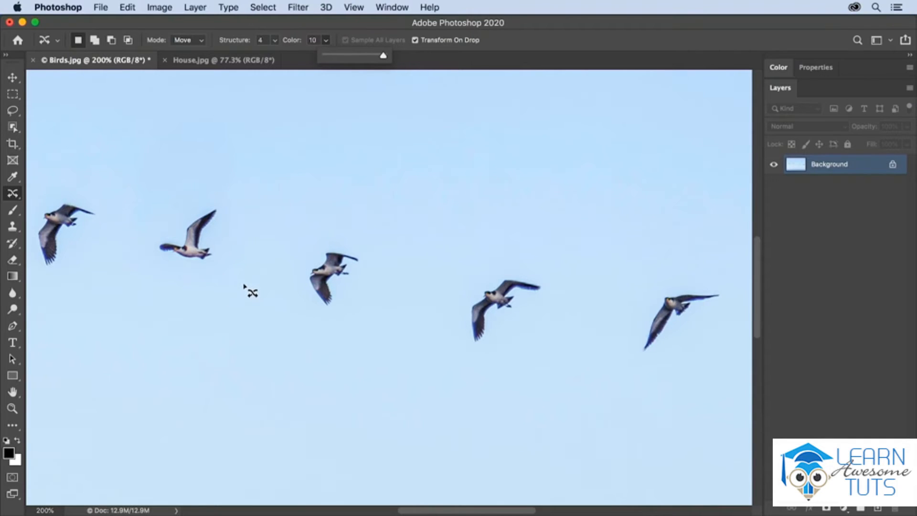
pyautogui.click(249, 265)
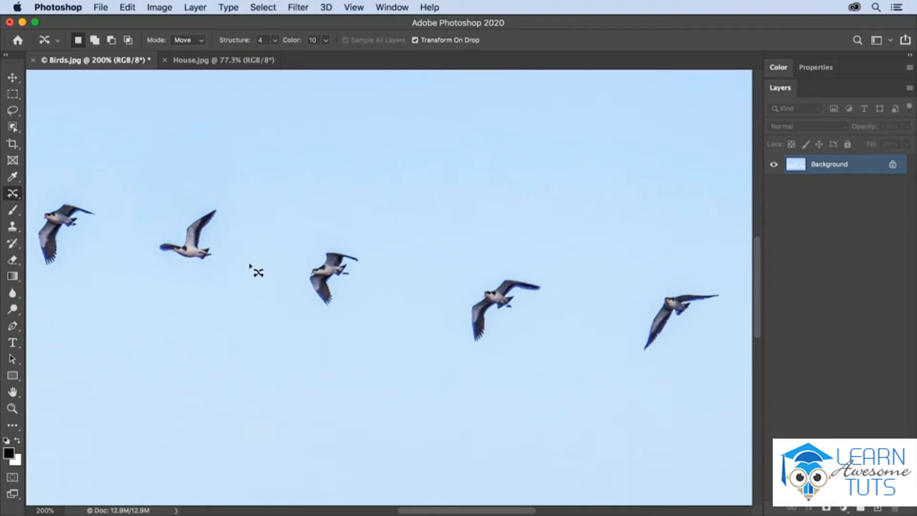
# - Switch to House.jpg, show its guides and unlock the Background layer
pyautogui.click(208, 63)
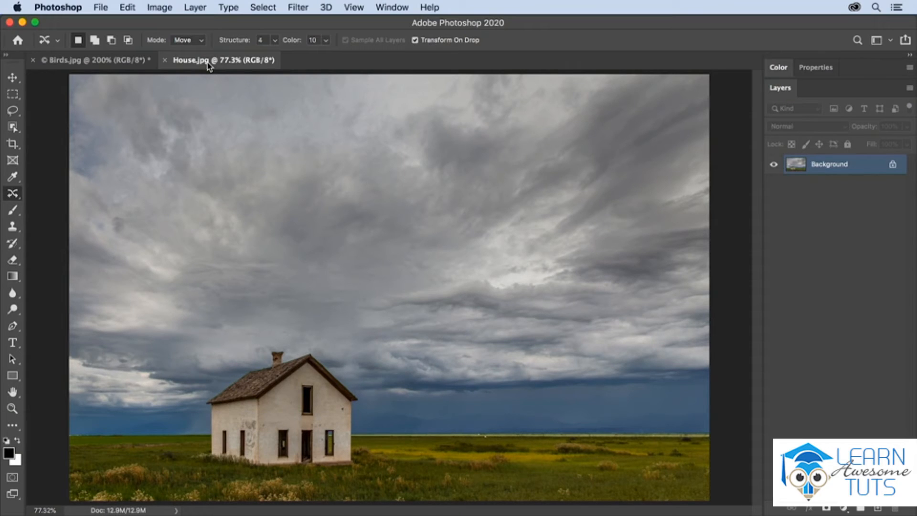
pyautogui.click(354, 7)
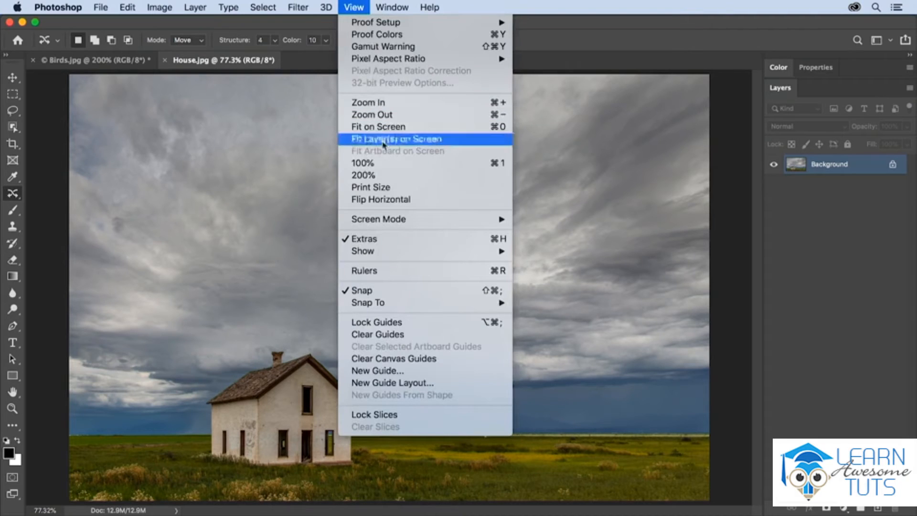
pyautogui.moveTo(392, 252)
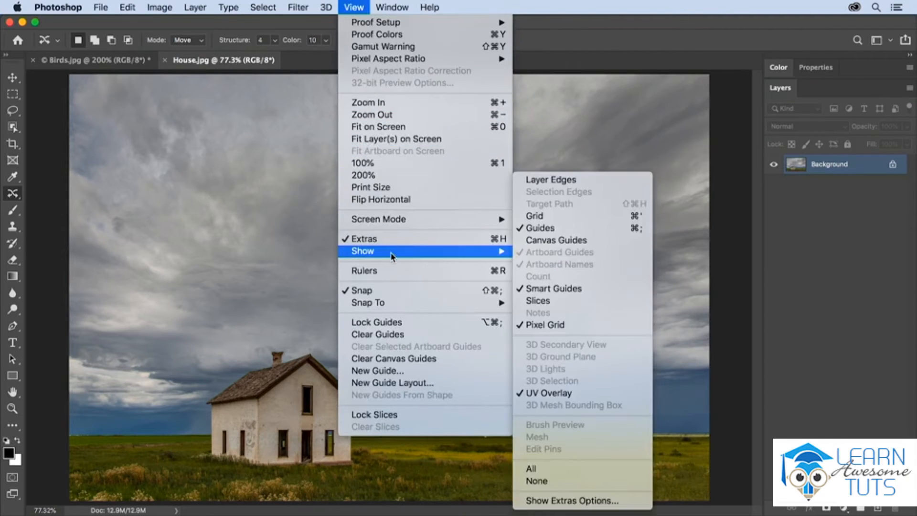
pyautogui.click(553, 232)
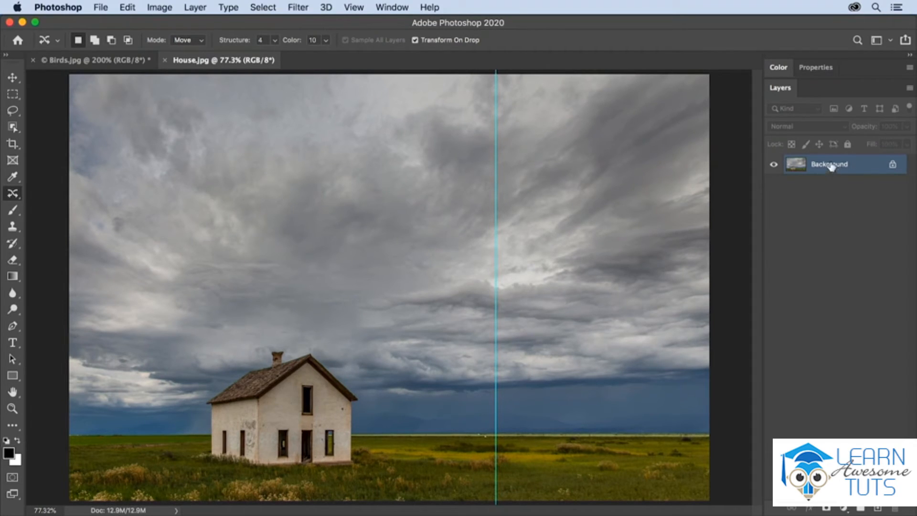
pyautogui.click(891, 165)
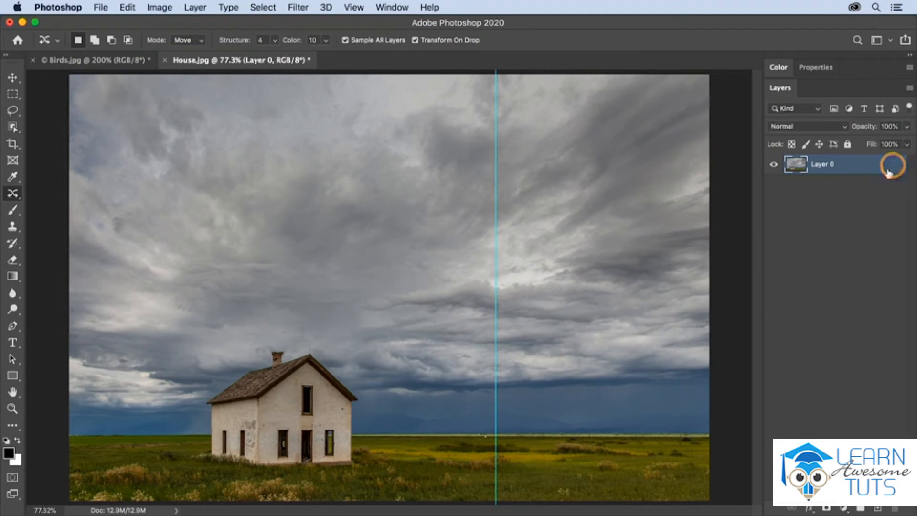
# - Try Content-Aware Scale on the house layer, unlinking the proportions and narrowing it to the vertical guide at 66.65% width
pyautogui.click(127, 7)
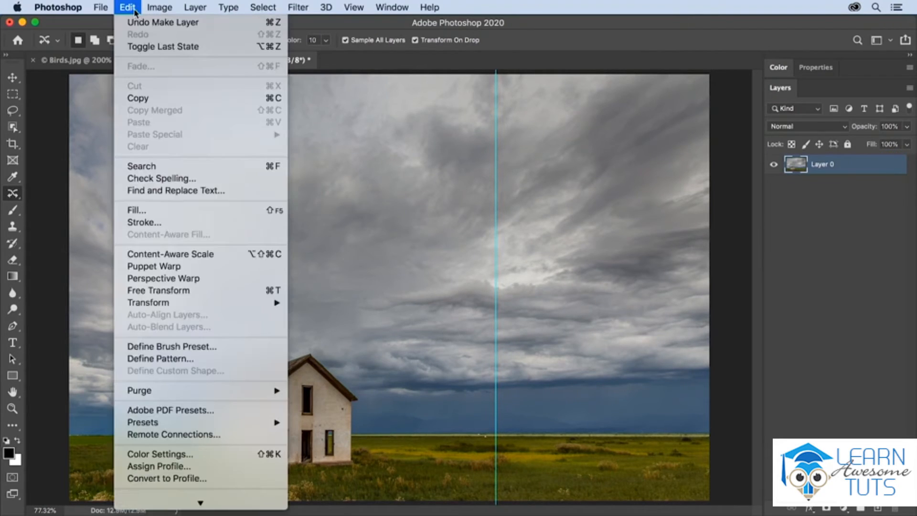
pyautogui.click(224, 254)
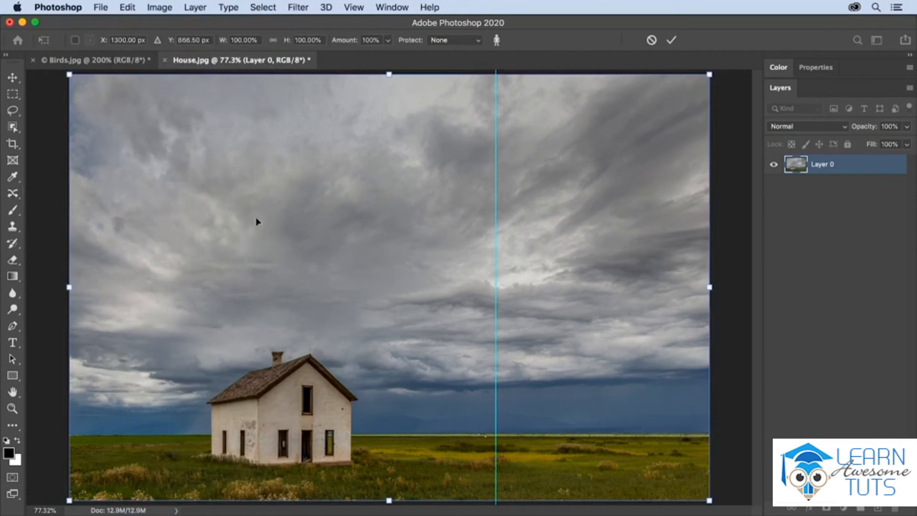
pyautogui.click(274, 41)
pyautogui.moveTo(710, 287); pyautogui.dragTo(494, 297)
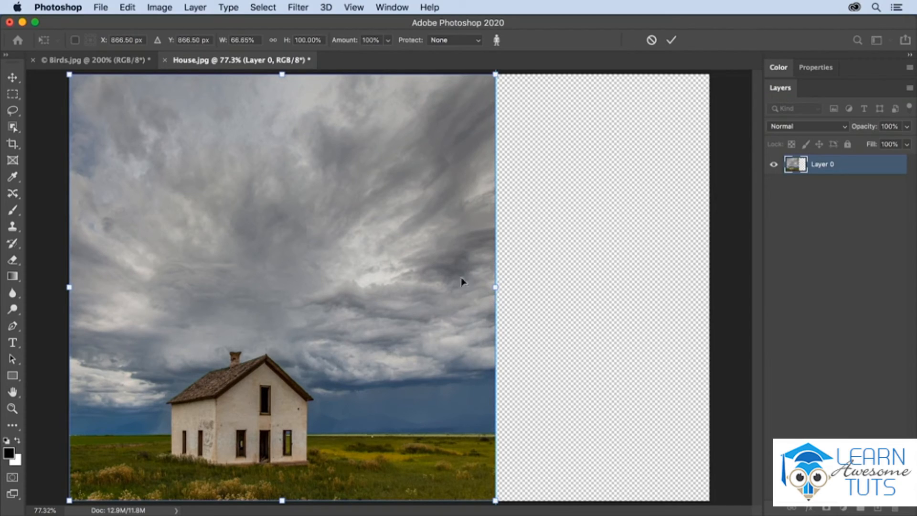
# - Compare the content-aware scaling Amount at 0% and 100%, and cancel the transformation
pyautogui.click(388, 41)
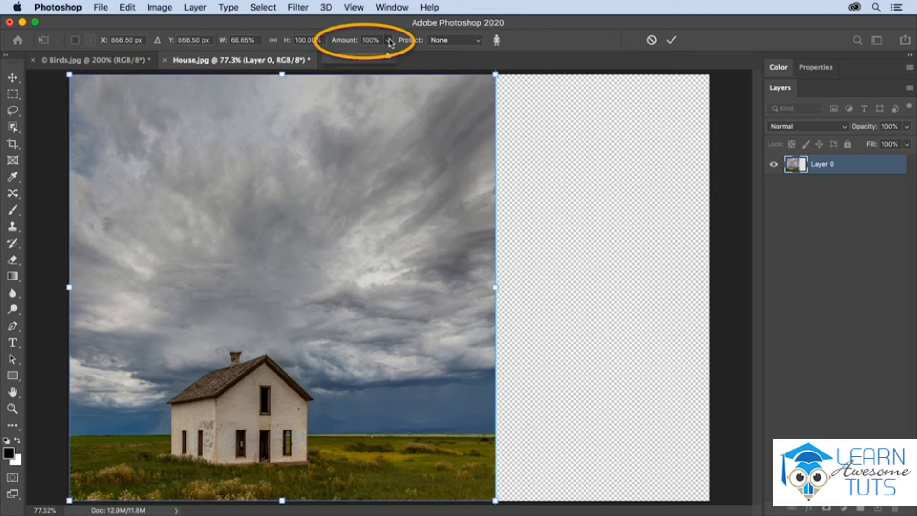
pyautogui.moveTo(389, 57); pyautogui.dragTo(300, 60)
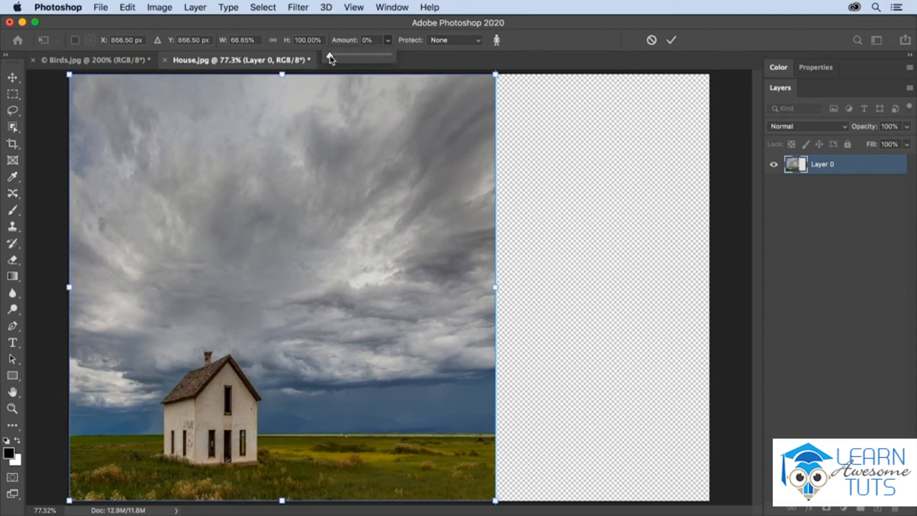
pyautogui.moveTo(329, 58); pyautogui.dragTo(389, 56)
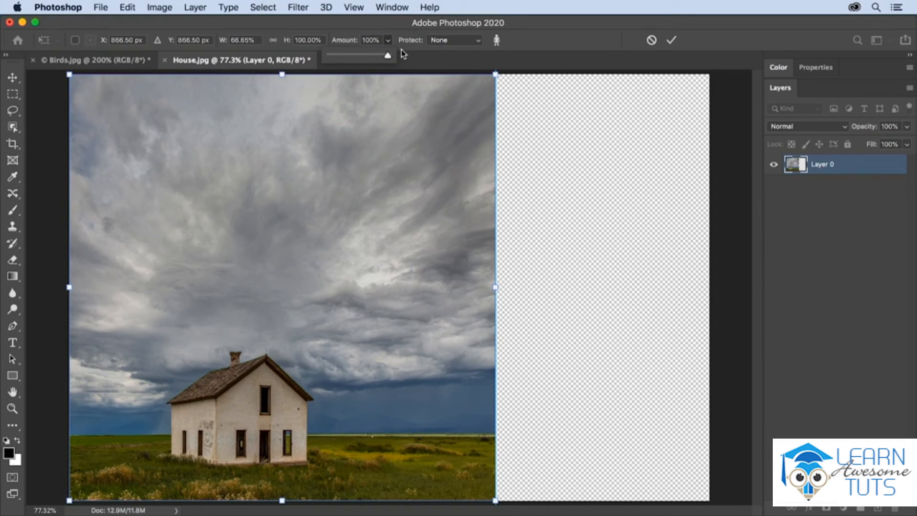
pyautogui.click(650, 42)
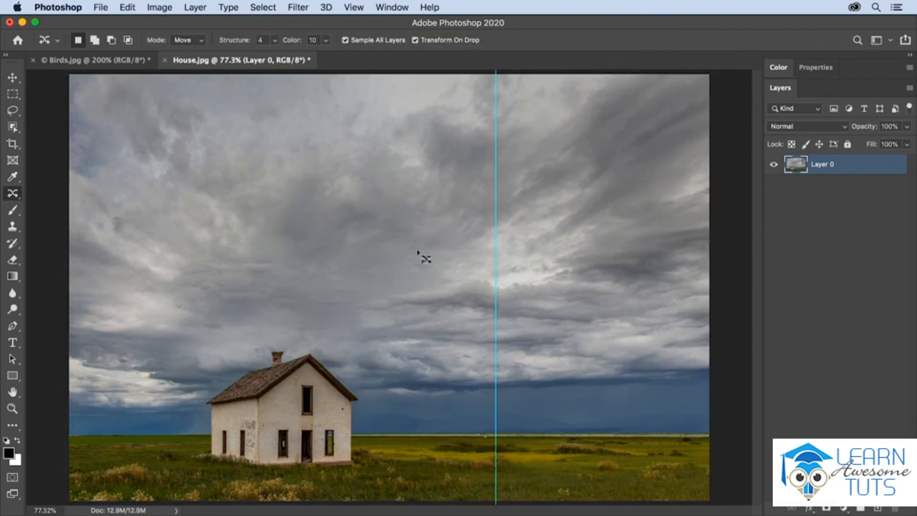
# - Draw a loose lasso selection around the house and save it as a new channel named "house"
pyautogui.click(13, 111)
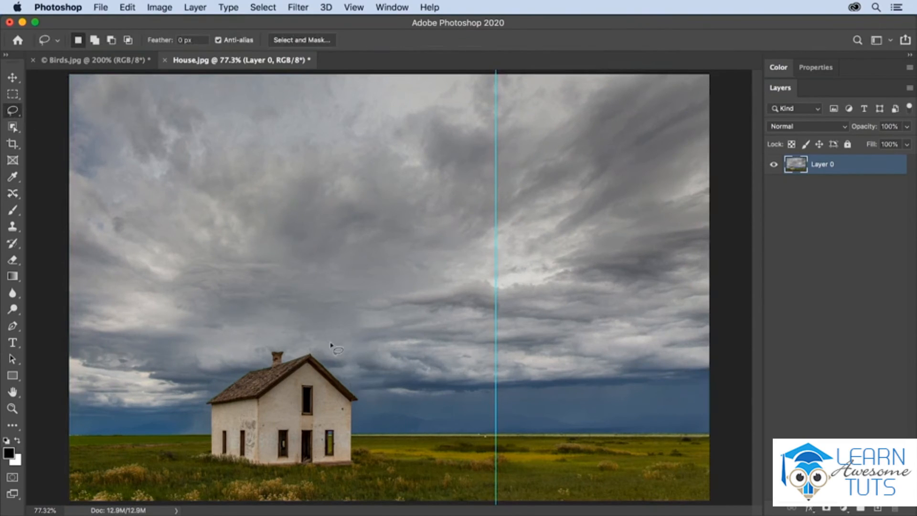
pyautogui.moveTo(333, 352)
pyautogui.mouseDown()
pyautogui.moveTo(288, 341)
pyautogui.moveTo(231, 365)
pyautogui.moveTo(193, 401)
pyautogui.moveTo(181, 446)
pyautogui.moveTo(188, 465)
pyautogui.moveTo(314, 486)
pyautogui.moveTo(373, 480)
pyautogui.moveTo(386, 436)
pyautogui.moveTo(368, 383)
pyautogui.moveTo(334, 354)
pyautogui.mouseUp()
pyautogui.click(263, 7)
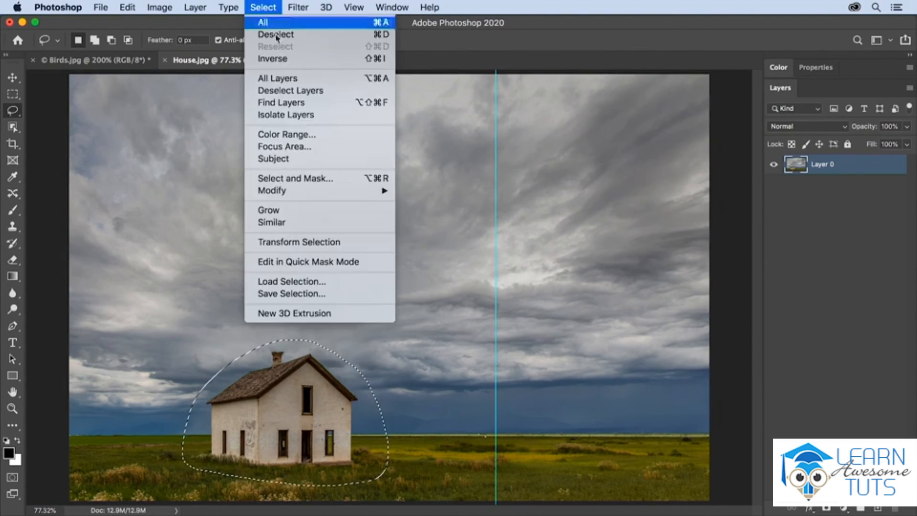
pyautogui.click(329, 294)
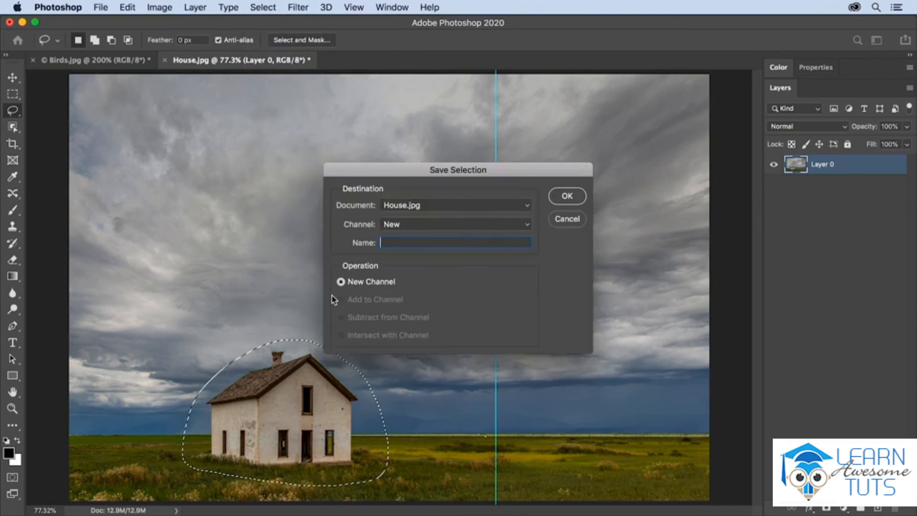
pyautogui.write('house')
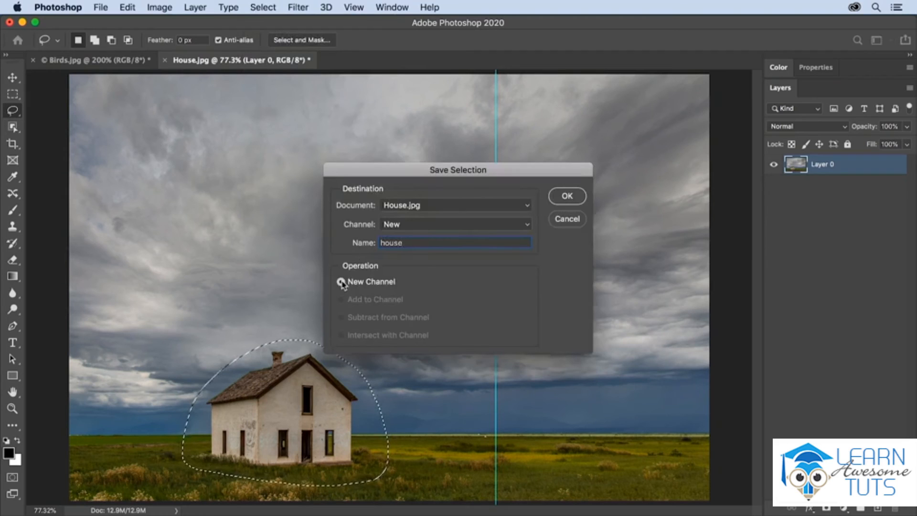
pyautogui.click(566, 198)
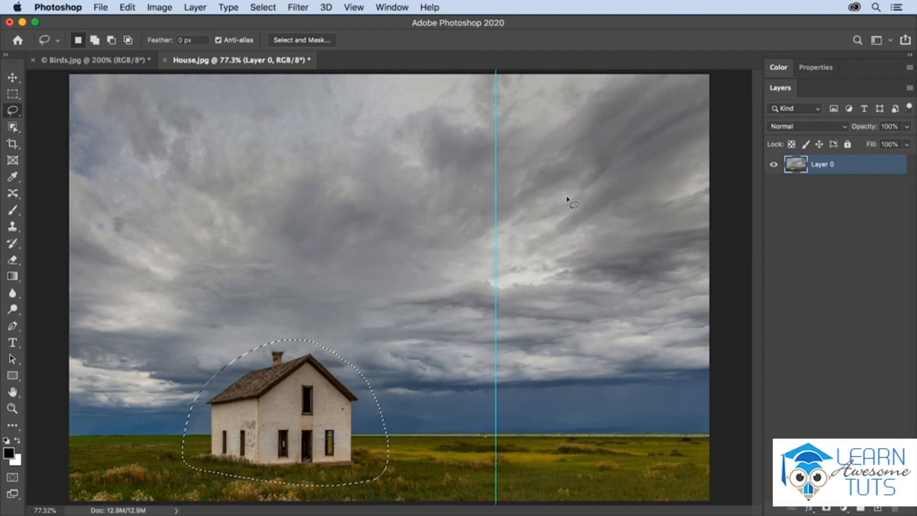
# - Deselect the house and start Content-Aware Scale with Protect set to "house", narrowing the layer to the vertical guide at 66.65% width
pyautogui.click(277, 9)
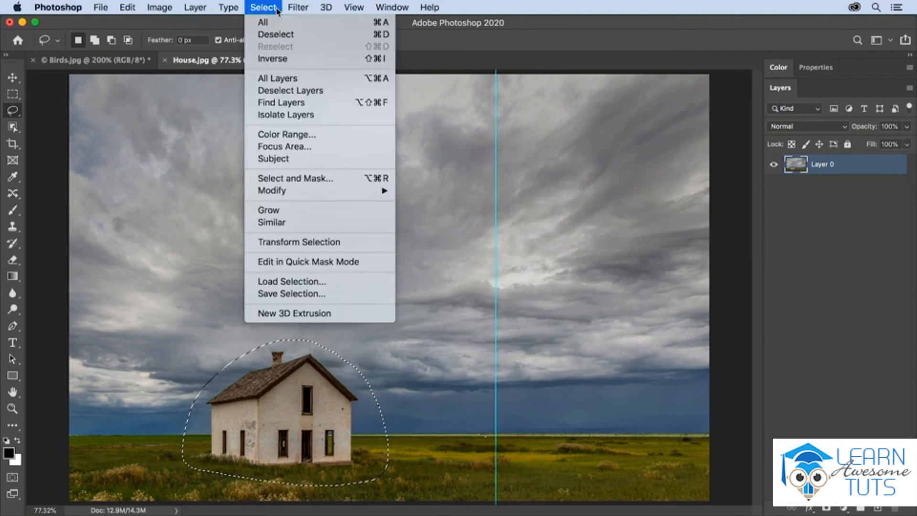
pyautogui.click(276, 34)
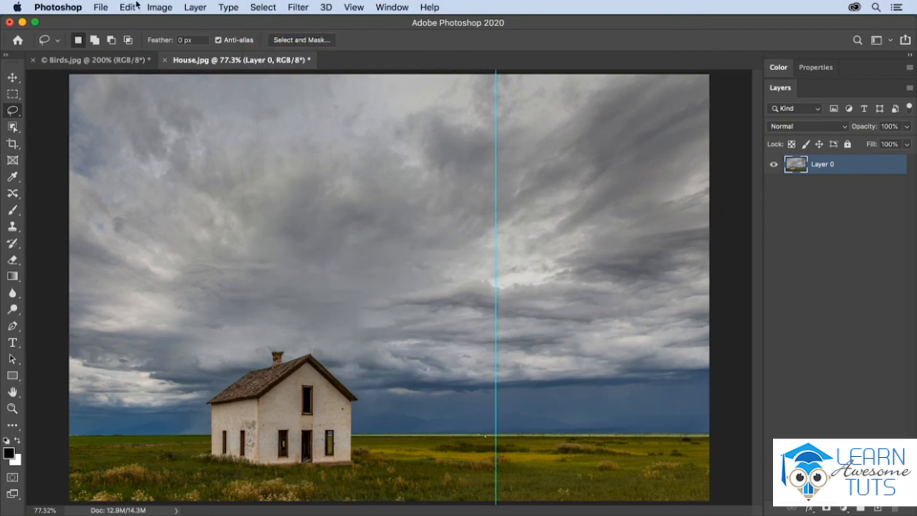
pyautogui.click(120, 7)
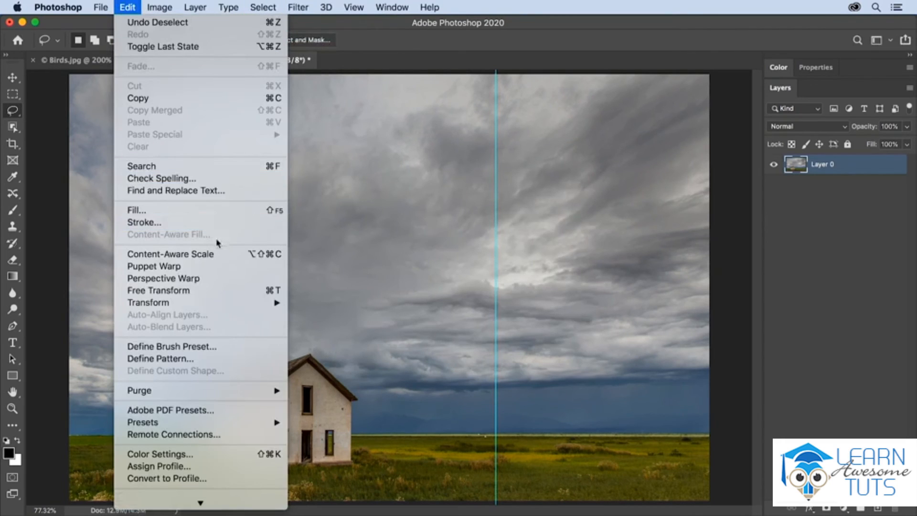
pyautogui.click(231, 255)
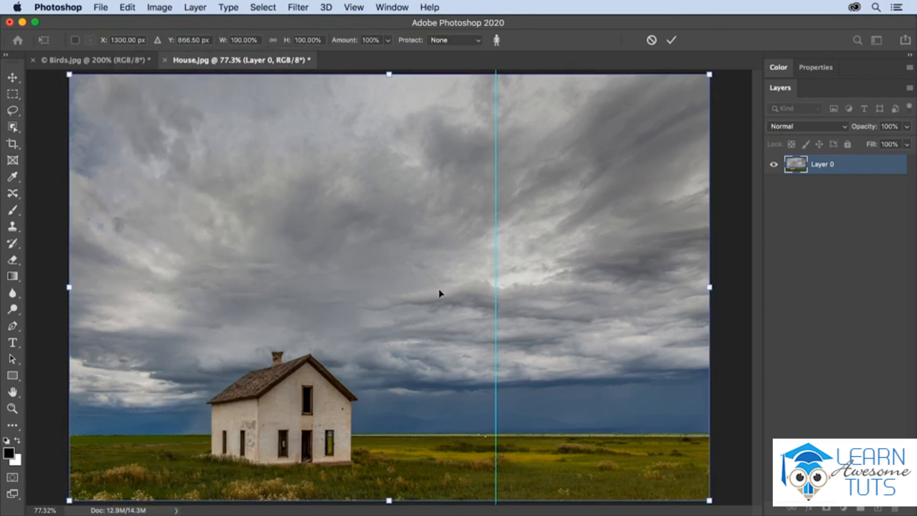
pyautogui.moveTo(709, 287); pyautogui.dragTo(494, 287)
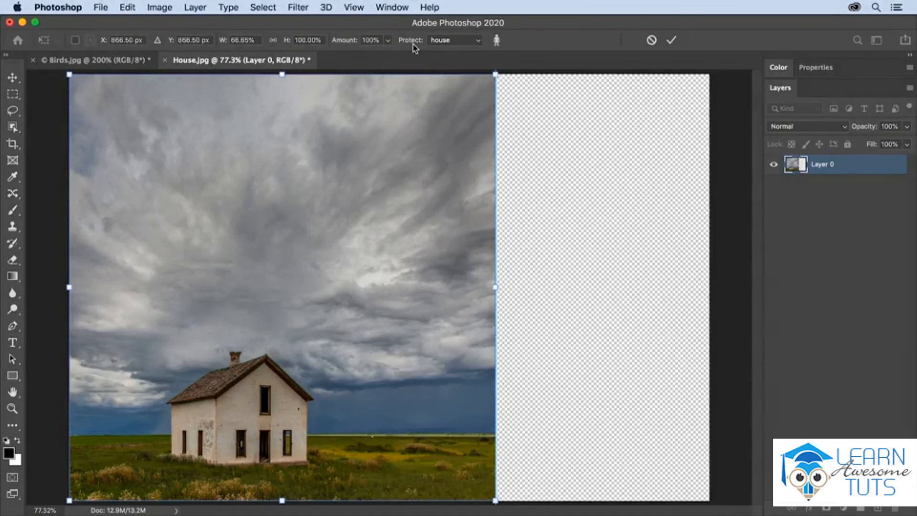
# - Test the protected scaling at about 34% width, and apply it with the layer's right edge back on the vertical guide at 66.65% width
pyautogui.moveTo(495, 287); pyautogui.dragTo(285, 289)
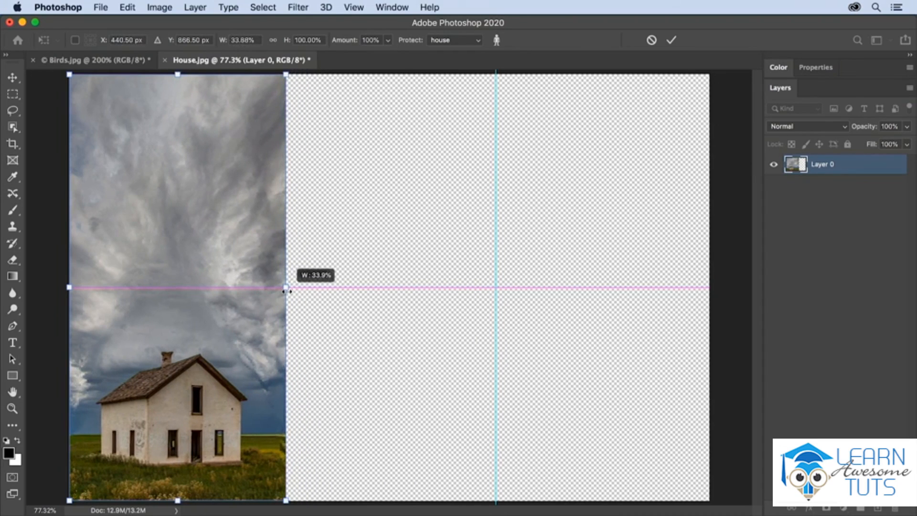
pyautogui.moveTo(287, 291); pyautogui.dragTo(495, 279)
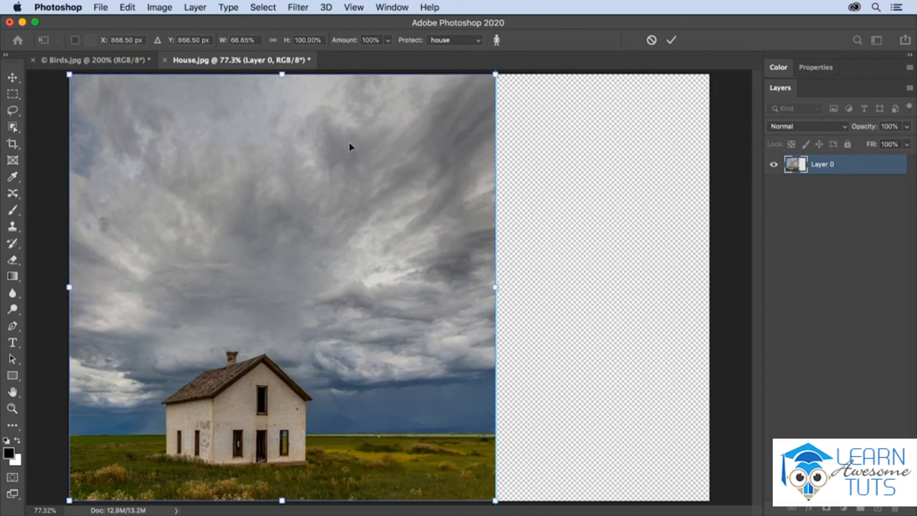
pyautogui.moveTo(282, 75)
pyautogui.mouseDown()
pyautogui.moveTo(283, 161)
pyautogui.moveTo(282, 78)
pyautogui.mouseUp()
pyautogui.click(671, 41)
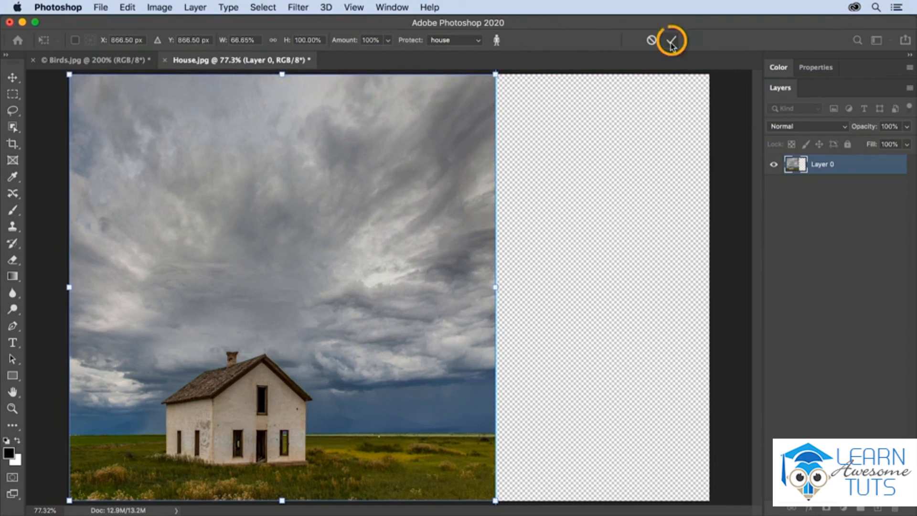